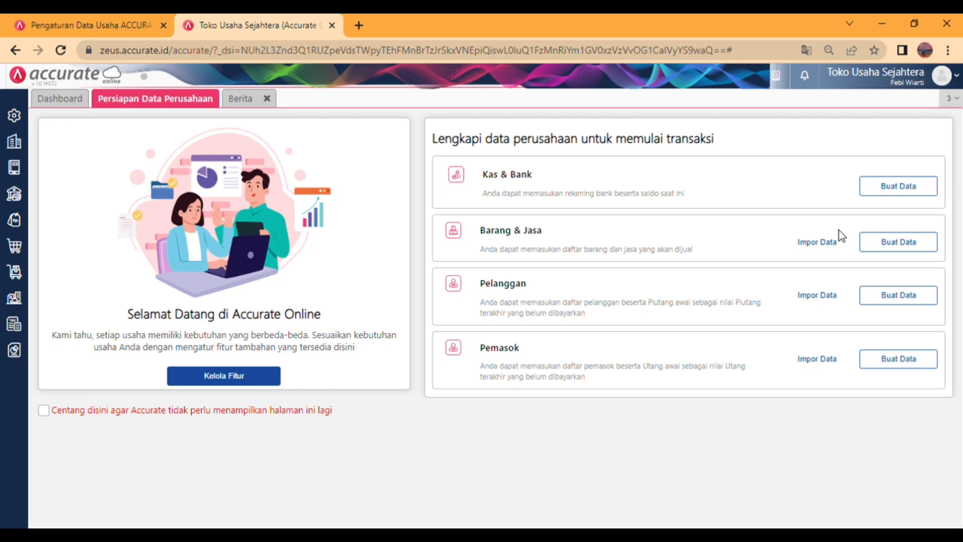
Start a goods and services (Barang & Jasa) data import and upload the Excel file Daftar Barang.xlsx
click(811, 244)
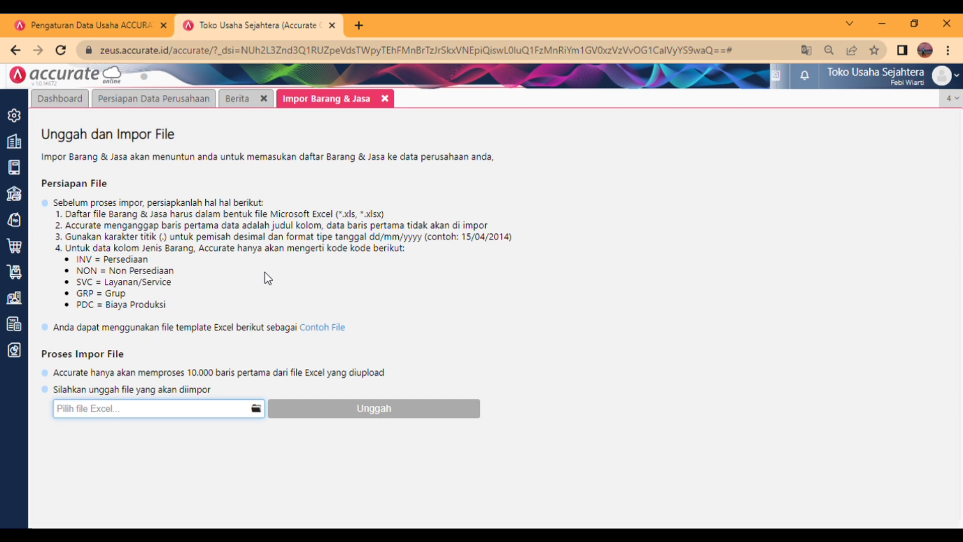
click(257, 410)
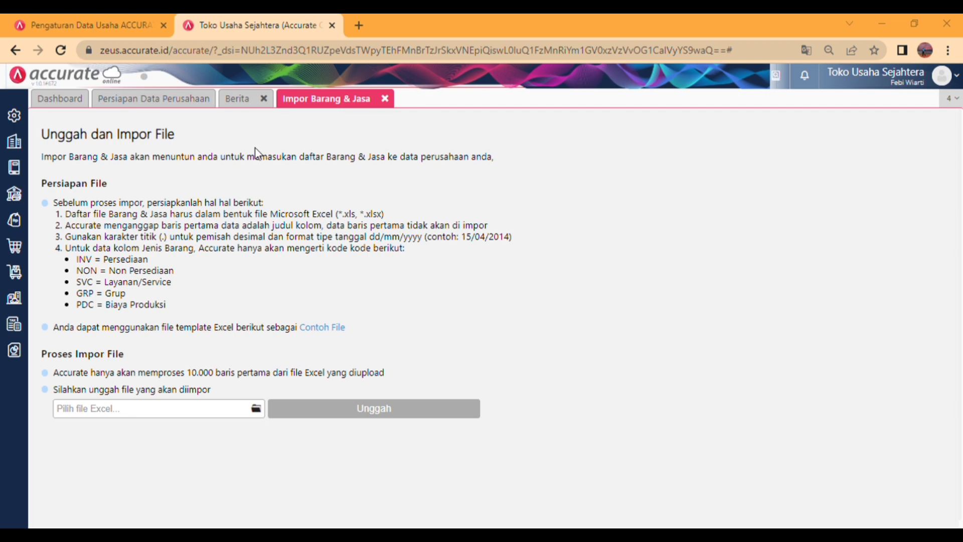
click(547, 477)
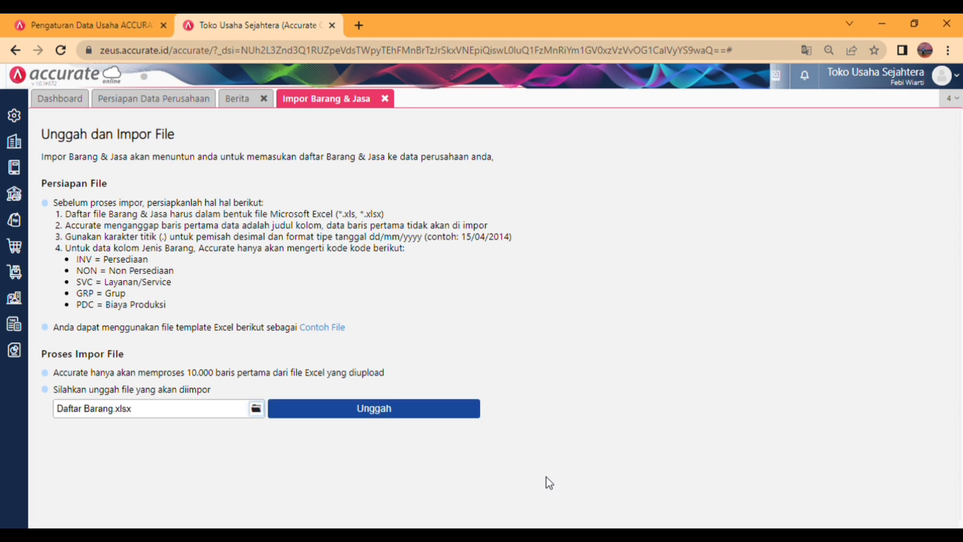
click(395, 409)
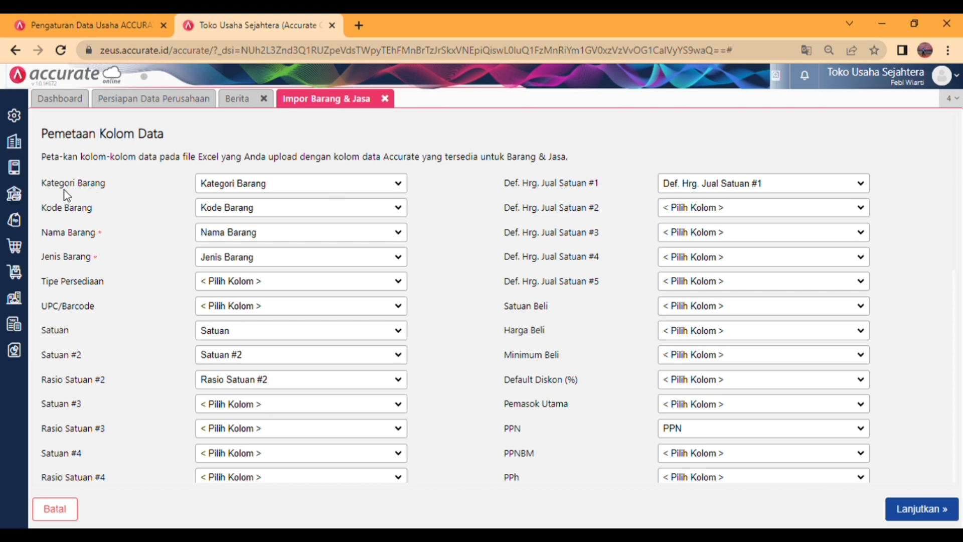
Try to import the goods with the preset column mapping, enabling updates of existing data with opening balances added
click(275, 187)
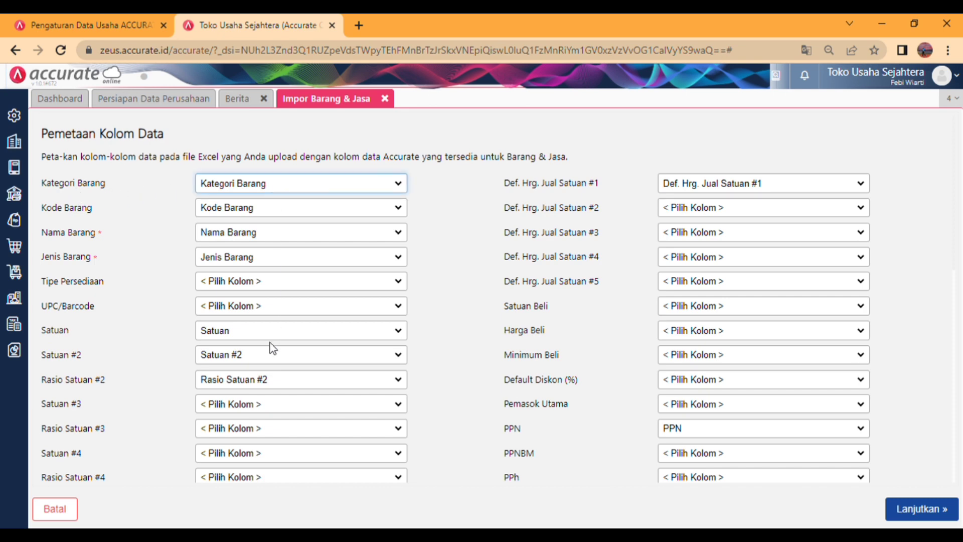
click(460, 282)
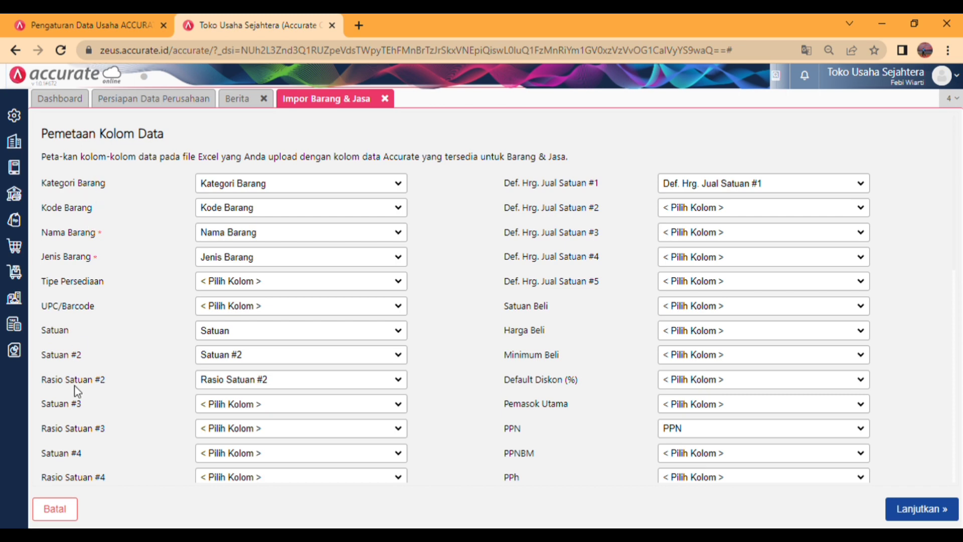
scroll(145, 337, down, 10)
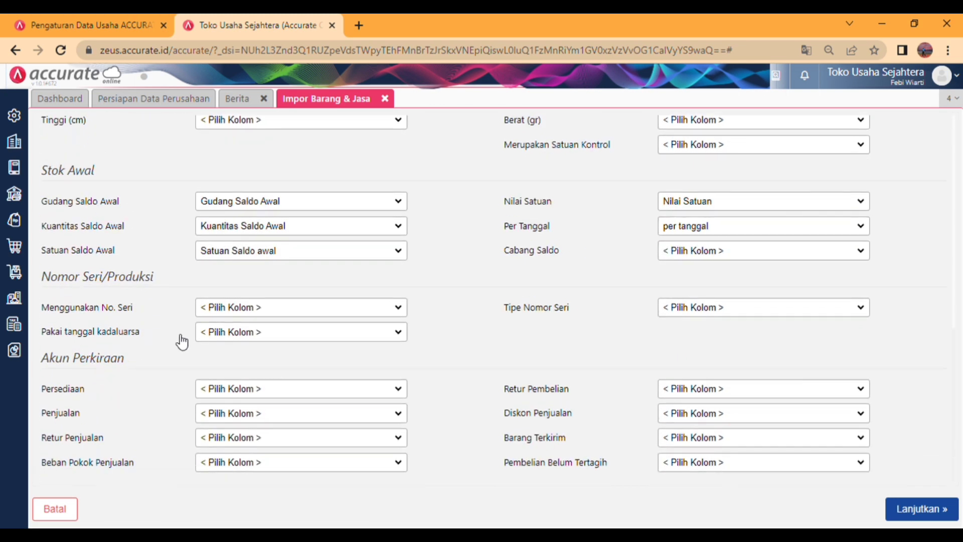
click(925, 511)
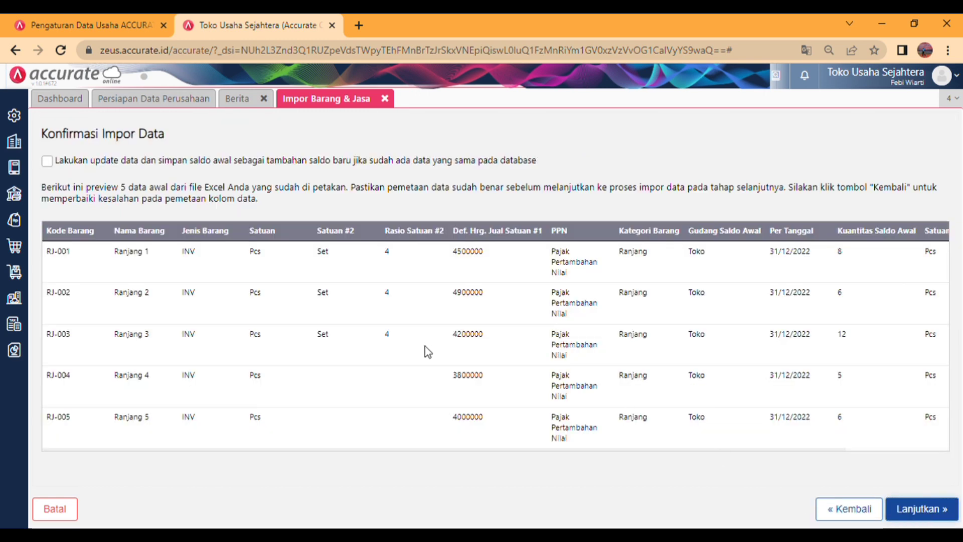
click(51, 160)
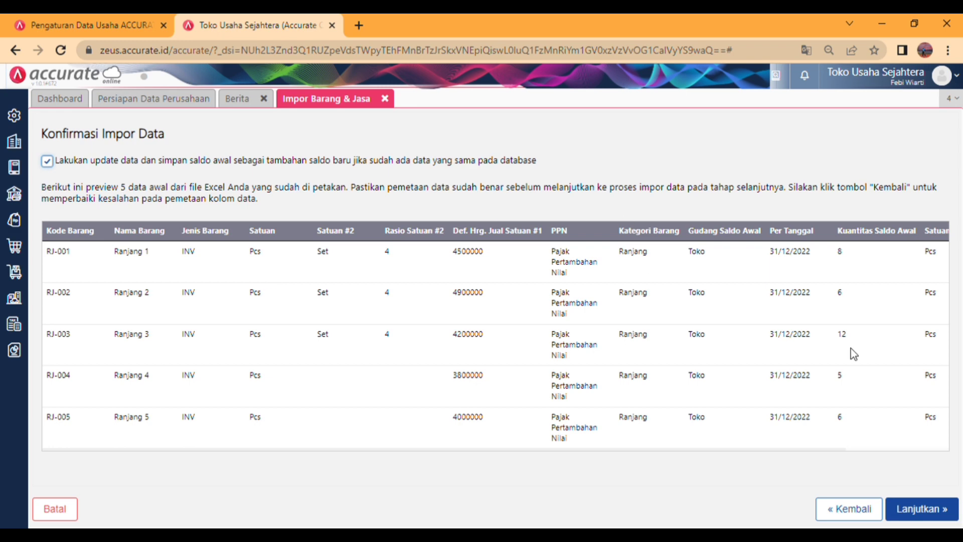
click(931, 511)
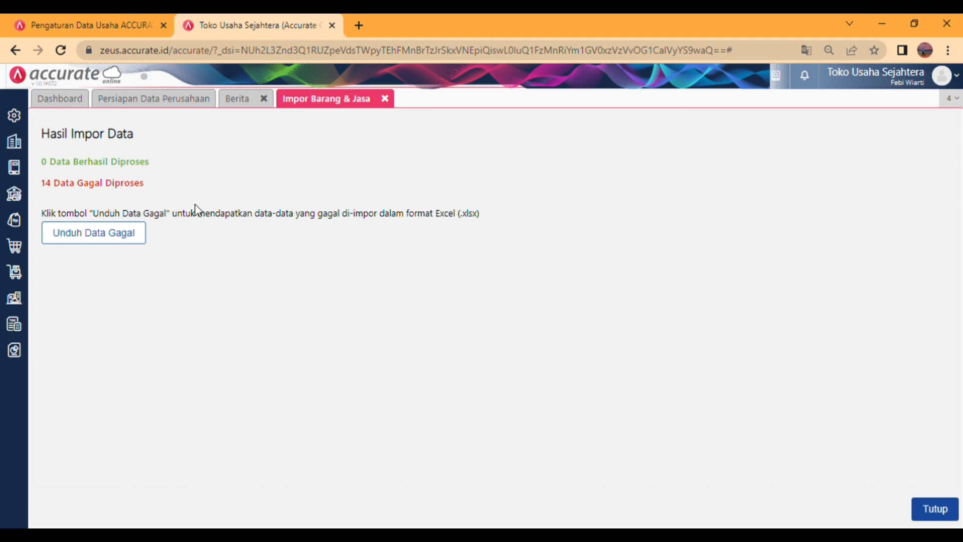
Download the failed import rows as an Excel file, open it to read the errors, and dismiss the processing problem dialog
click(104, 232)
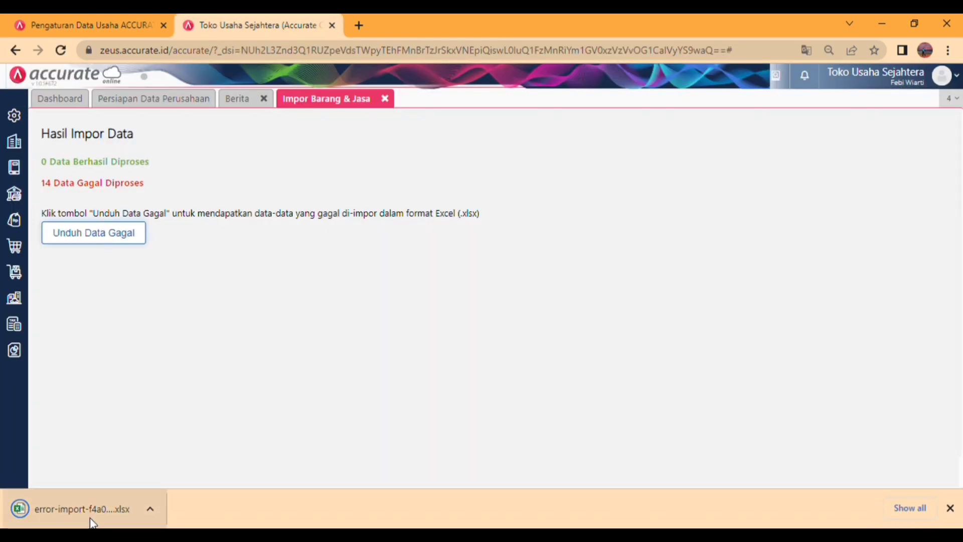
click(92, 522)
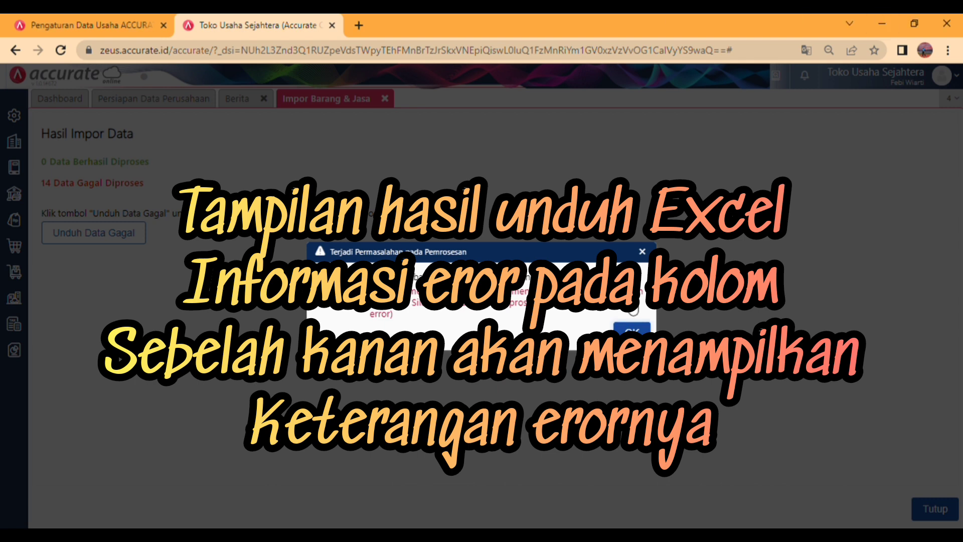
click(630, 327)
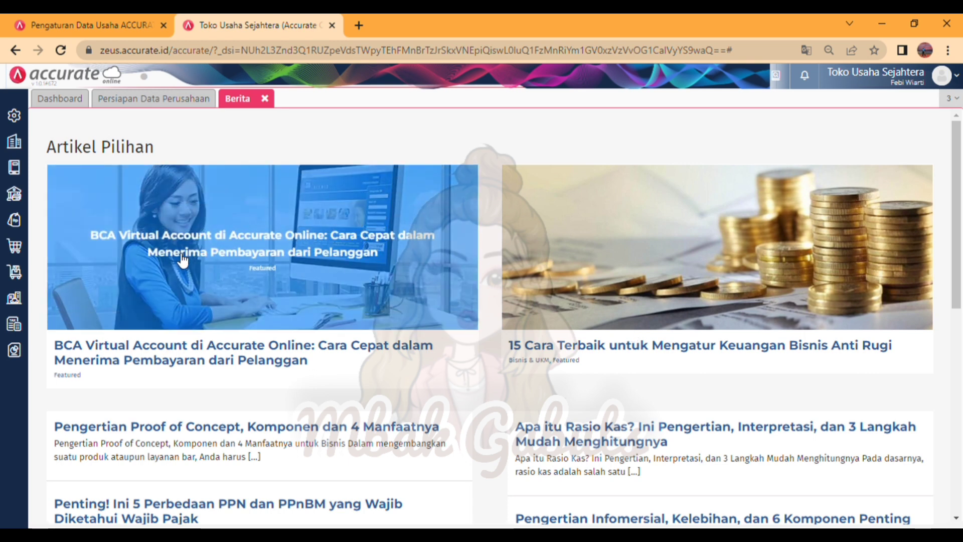
Create and save a new warehouse (Gudang) named Toko under inventory
click(20, 279)
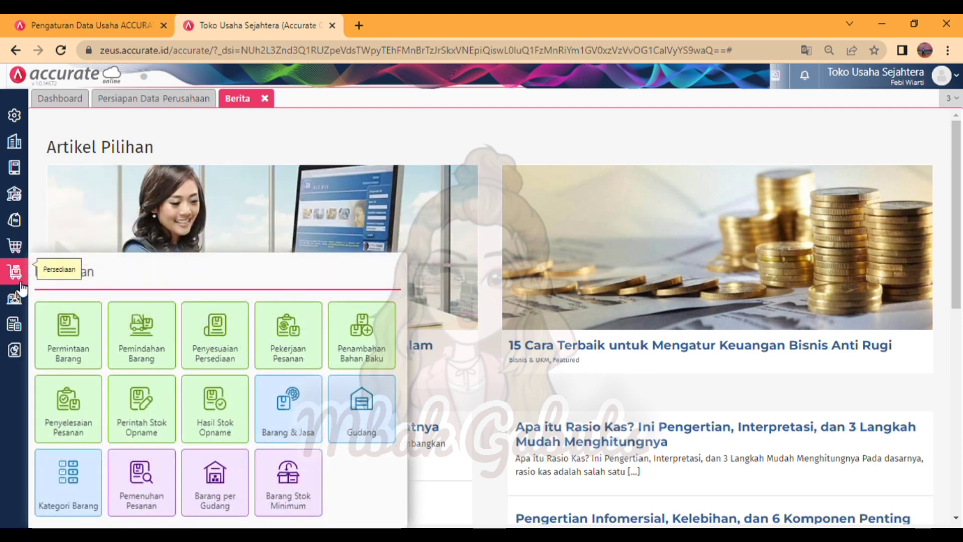
click(384, 424)
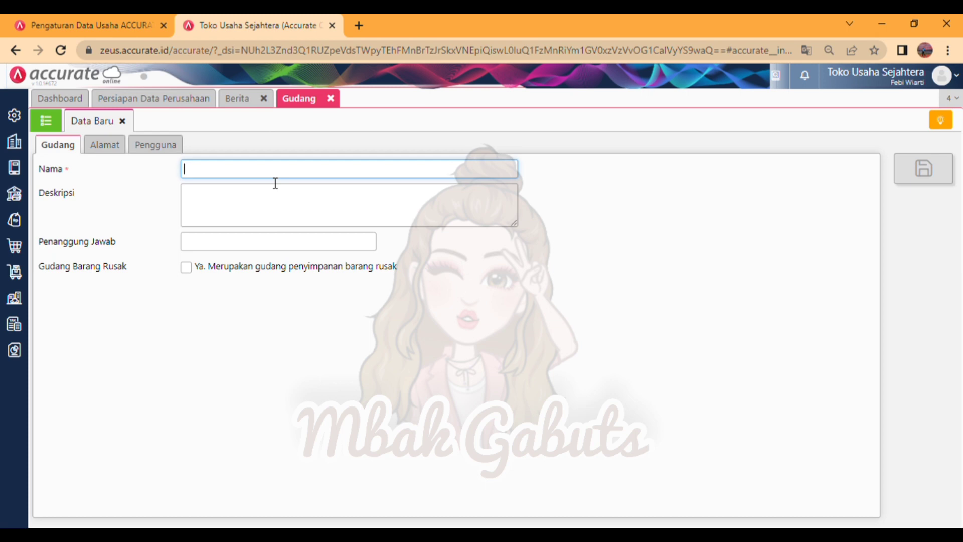
text(Toko)
click(692, 273)
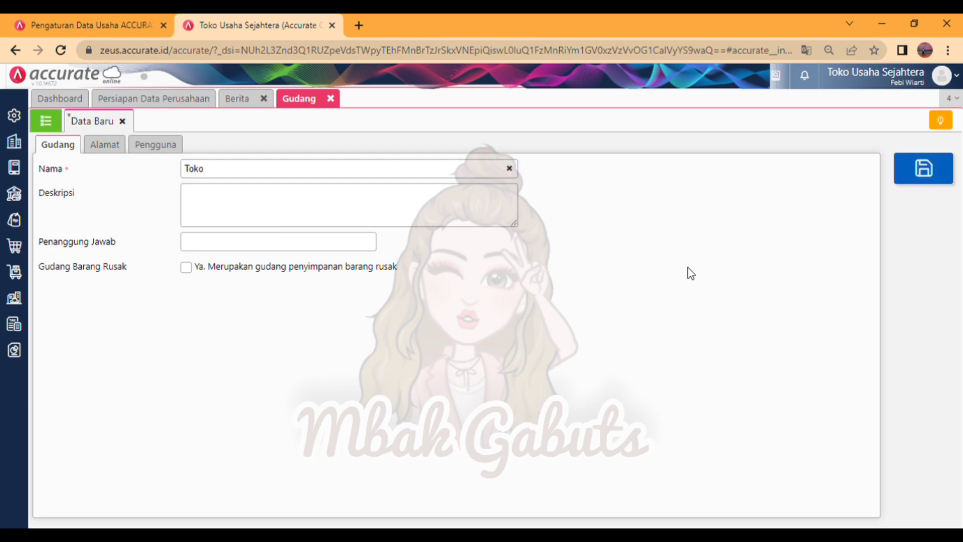
click(946, 167)
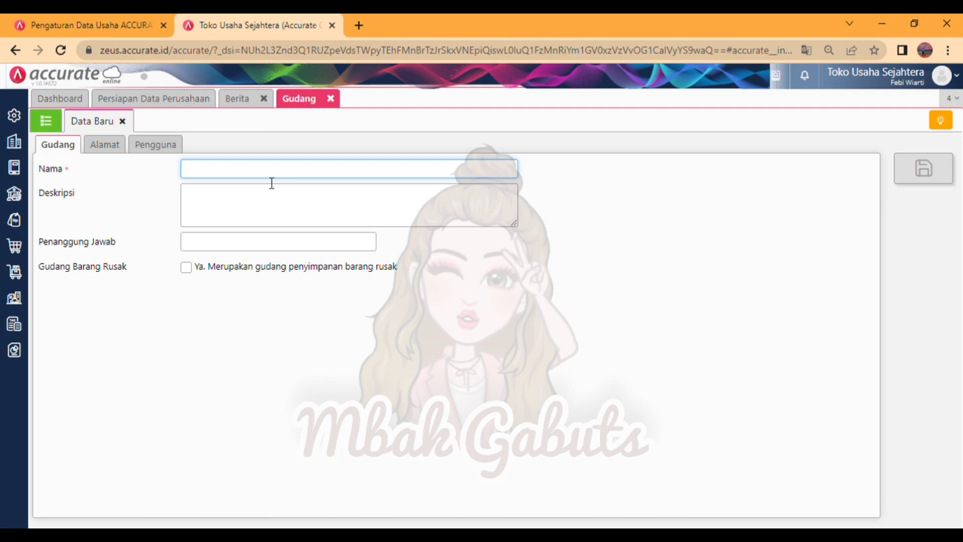
Create and save another warehouse named Belakang, and close the warehouse form
text(Belakang)
click(940, 168)
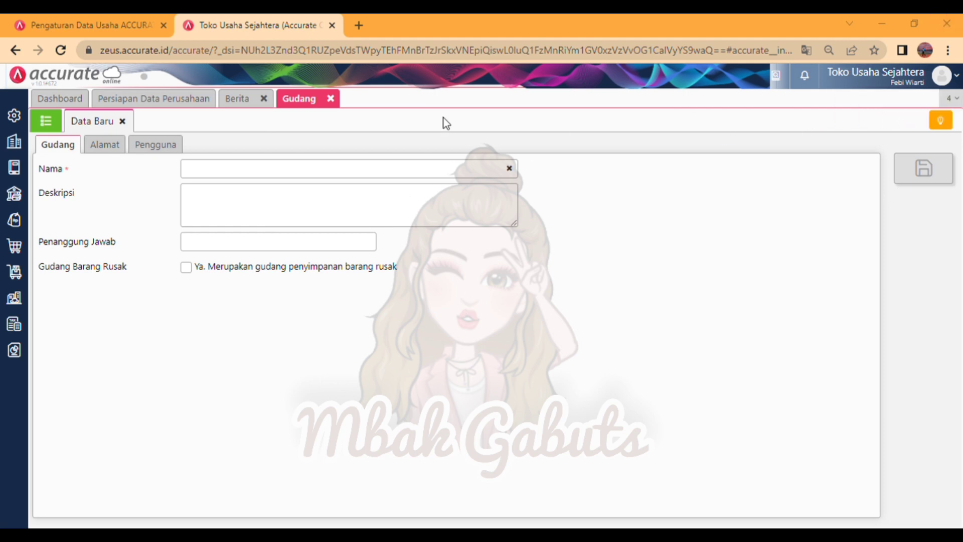
click(330, 99)
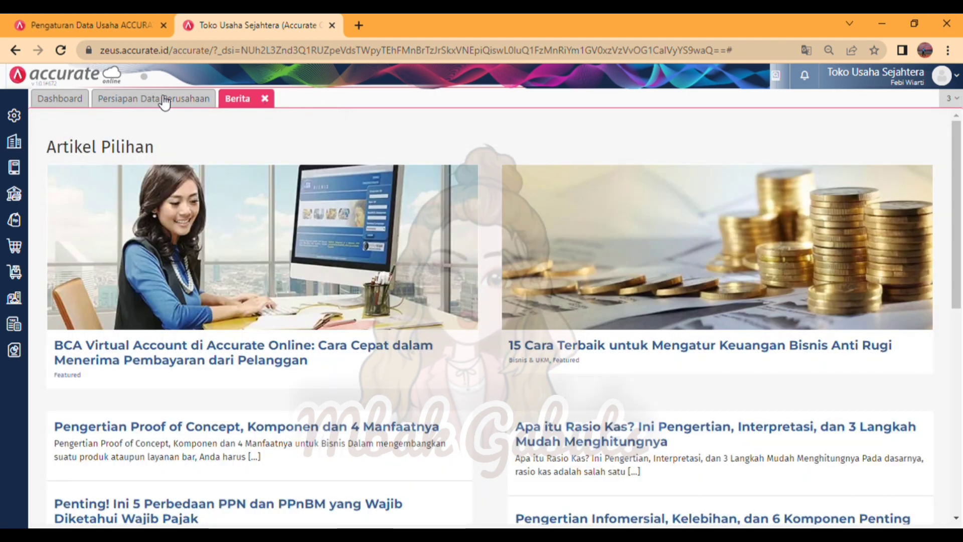
Return to company data preparation, start the Barang & Jasa import again, and upload the Excel goods list
click(164, 101)
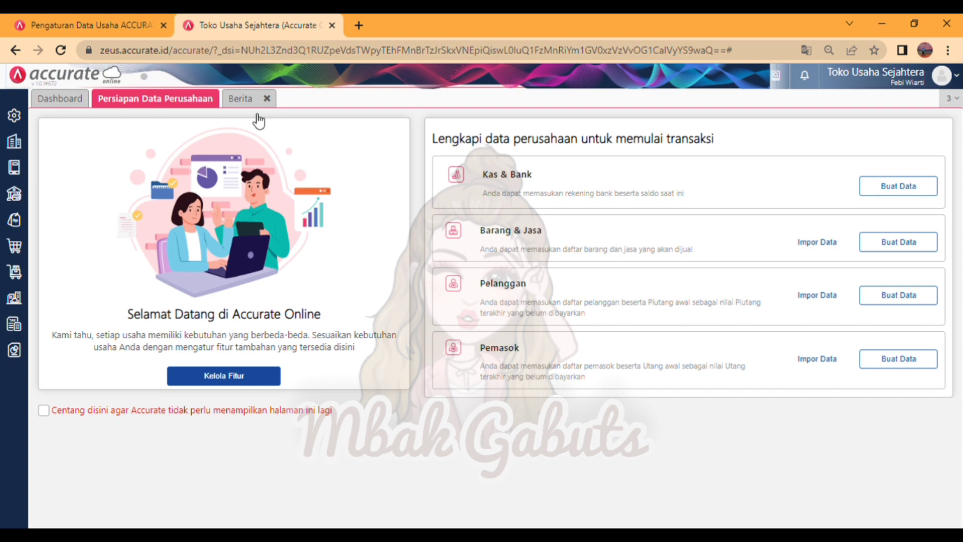
click(810, 242)
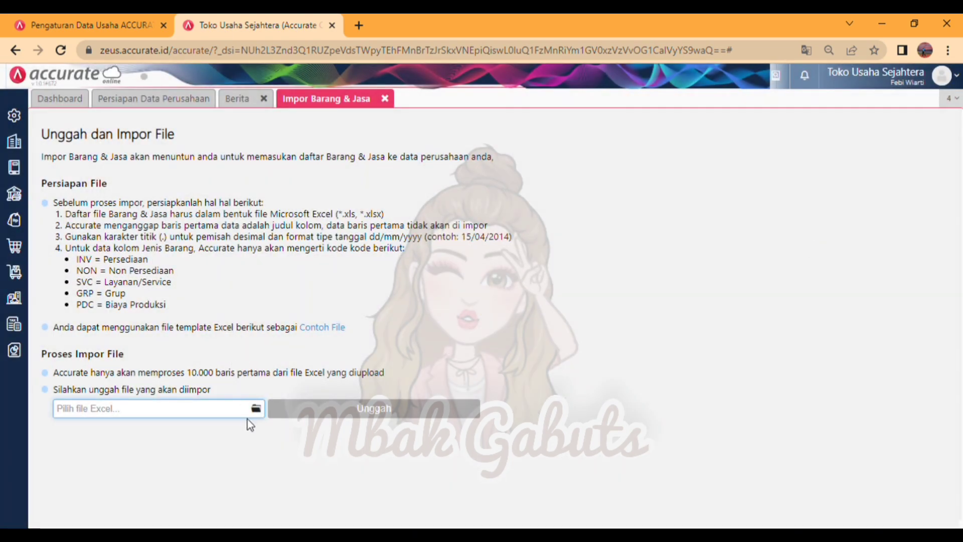
click(256, 410)
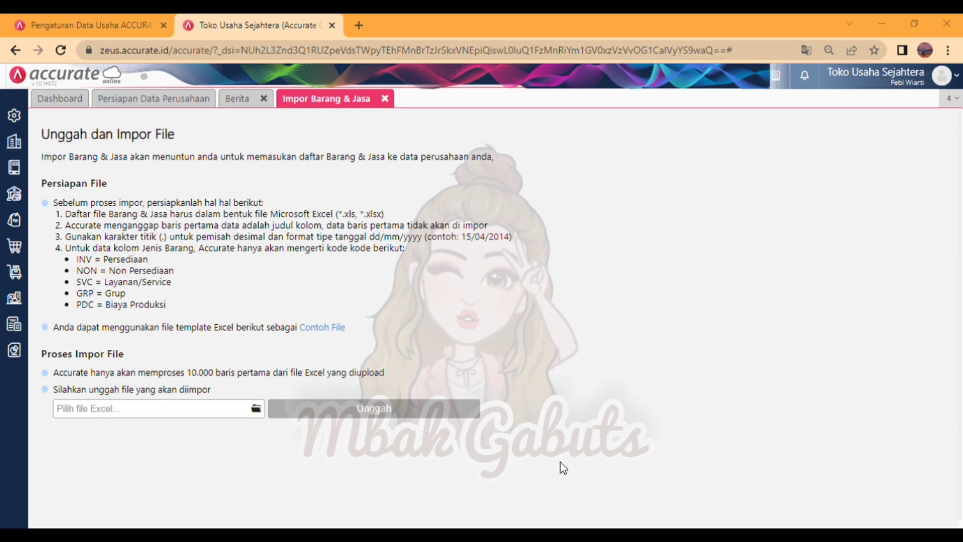
click(383, 401)
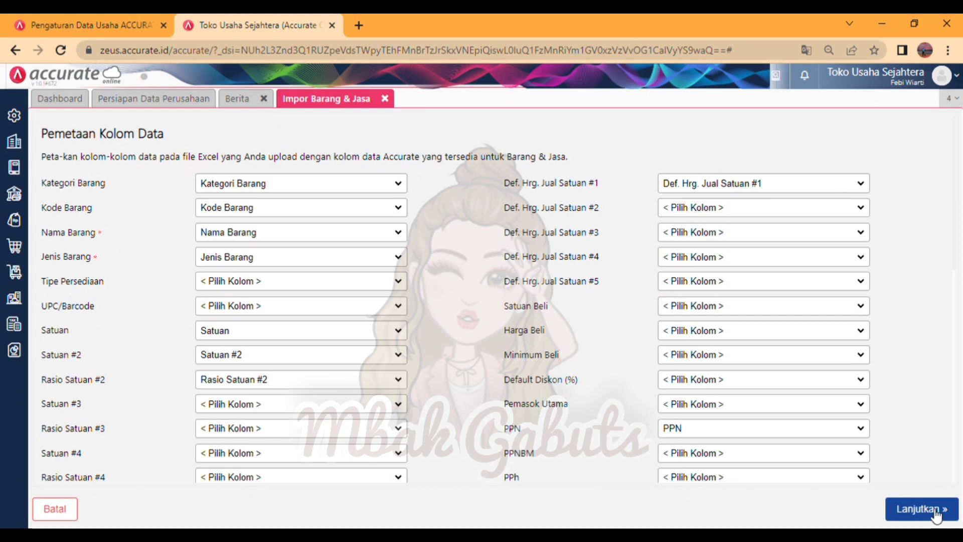
Import the goods with the preset mapping, updating existing data and adding opening balances, and close the import result and Berita pages
click(936, 512)
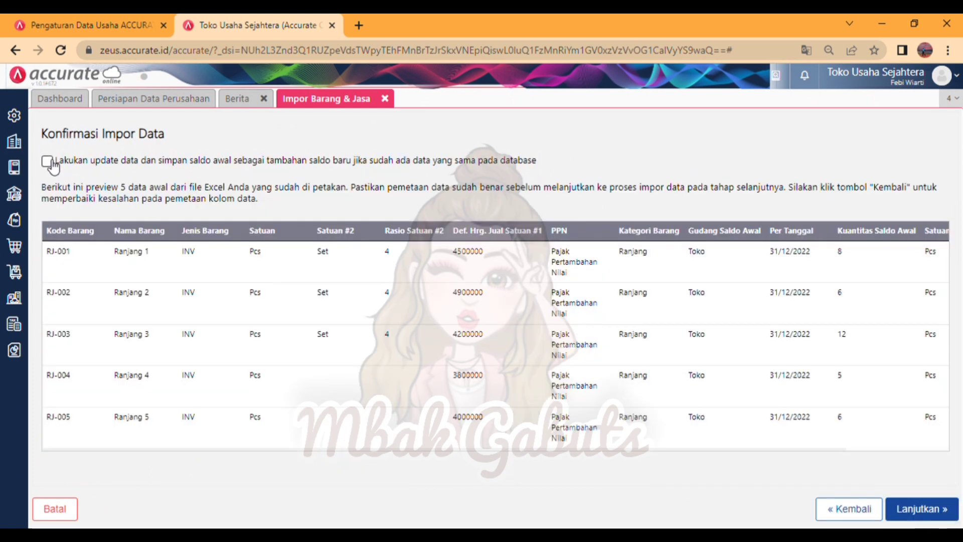
click(47, 161)
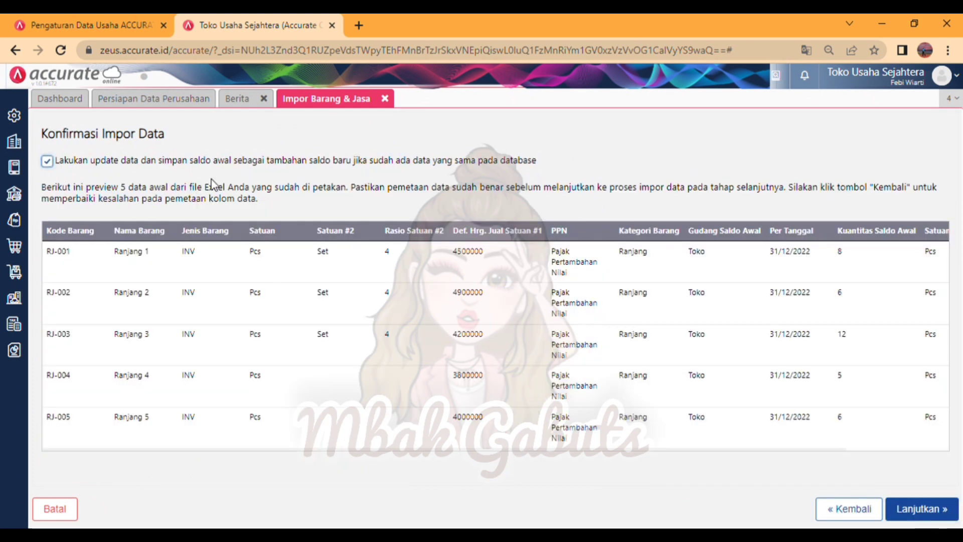
click(934, 510)
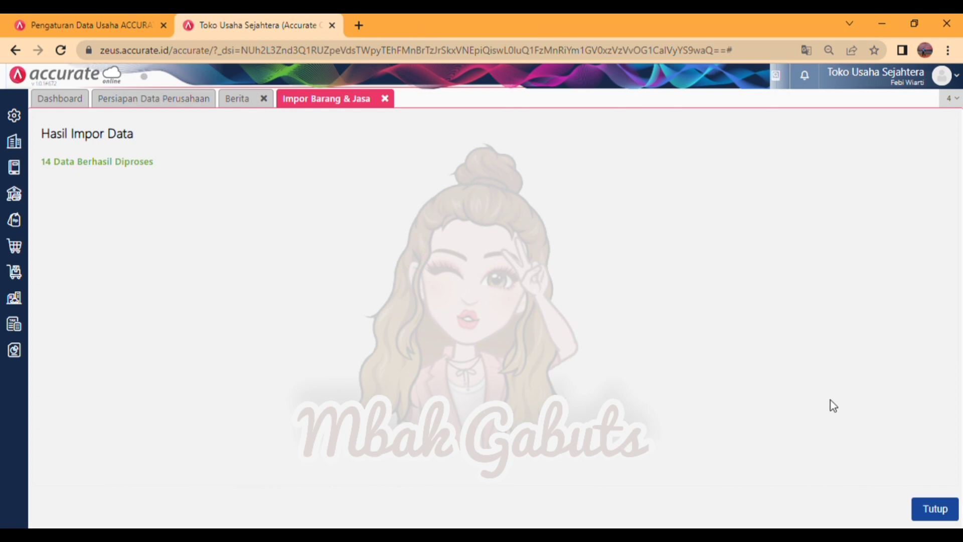
click(933, 508)
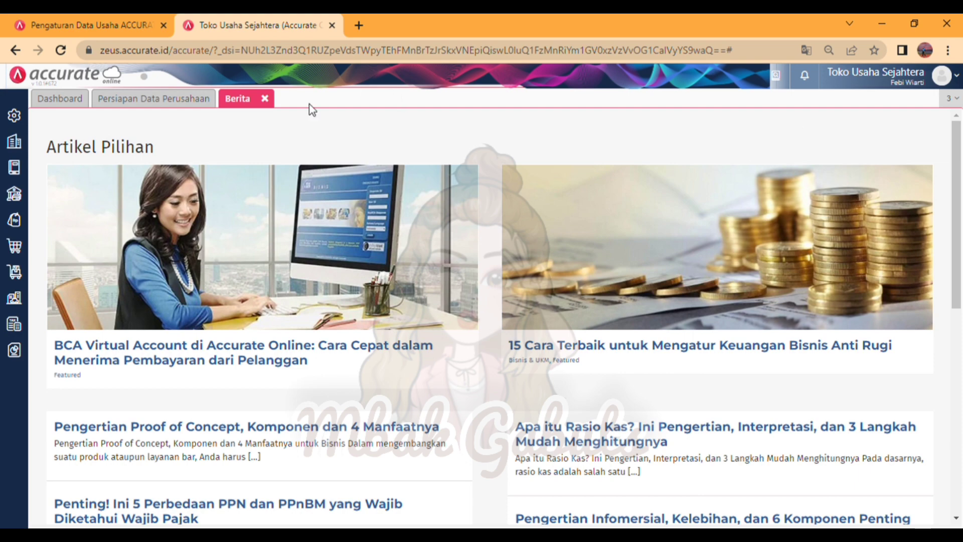
click(265, 98)
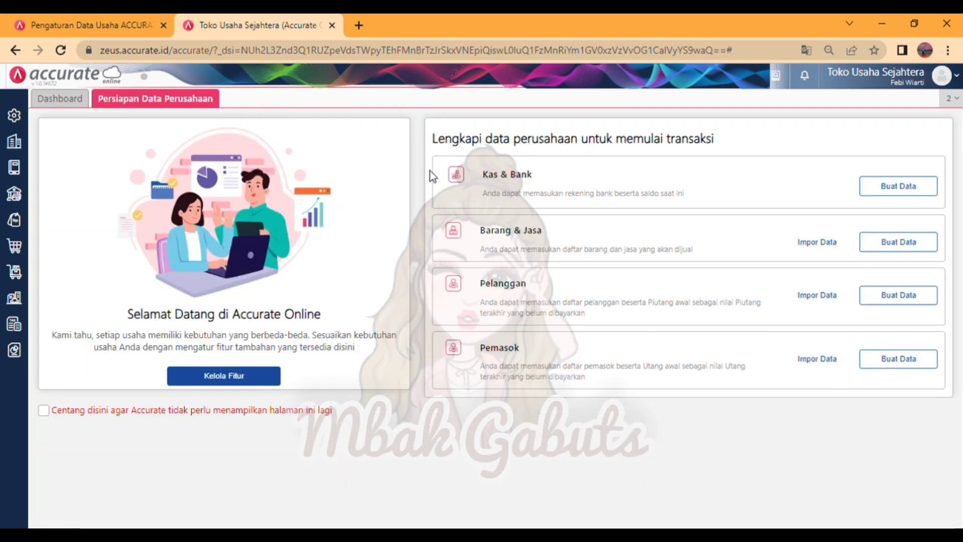